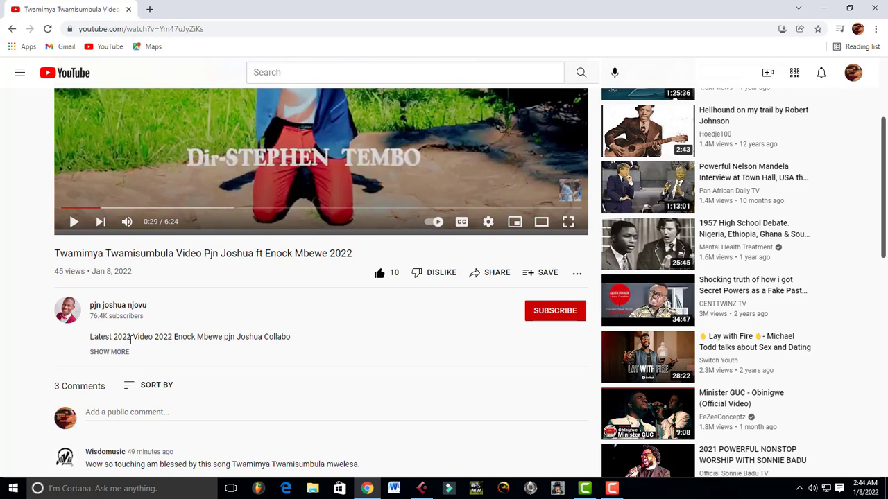
- Play the Twamimya Twamisumbula video from its beginning, and skip ahead to a later section of it
{"action": "scroll", "coordinate": [104, 337], "scroll_direction": "up", "scroll_amount": 2}
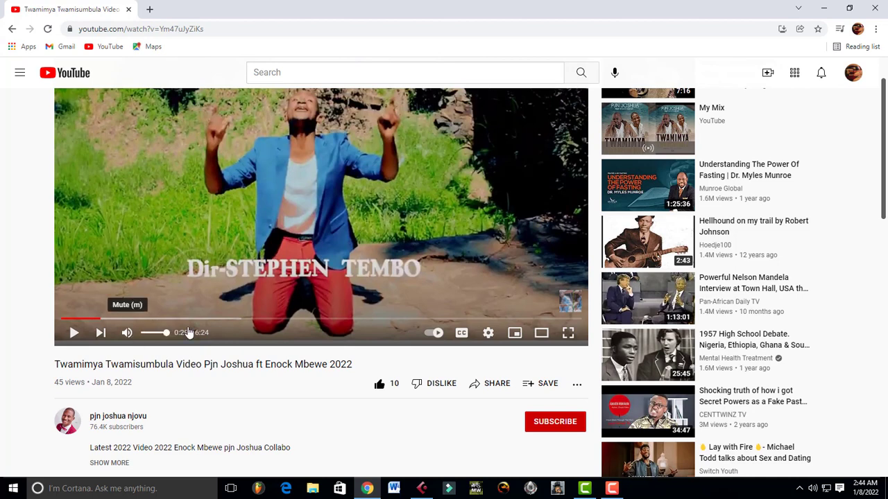
{"action": "scroll", "coordinate": [130, 338], "scroll_direction": "up", "scroll_amount": 1}
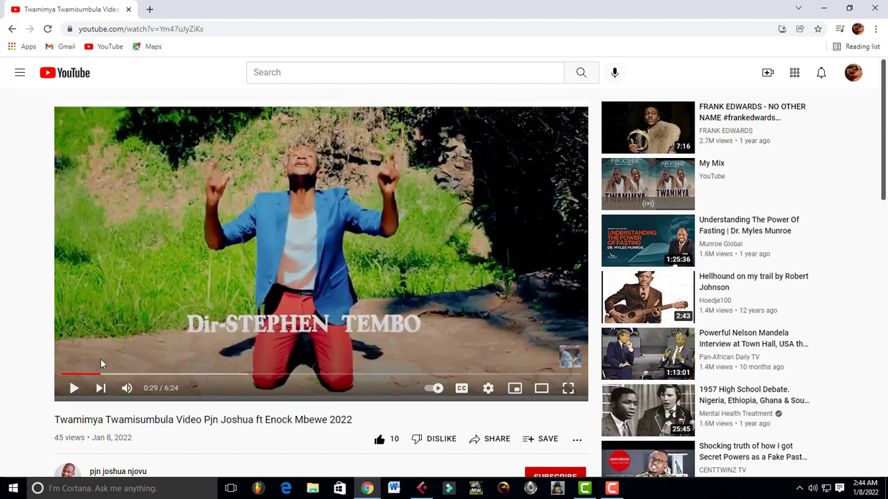
{"action": "left_click", "coordinate": [63, 375]}
{"action": "left_click", "coordinate": [74, 389]}
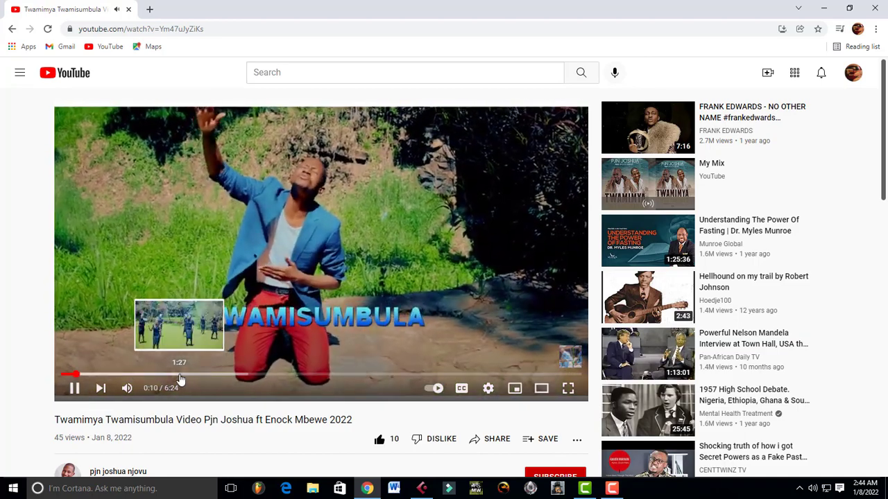
{"action": "left_click", "coordinate": [167, 375]}
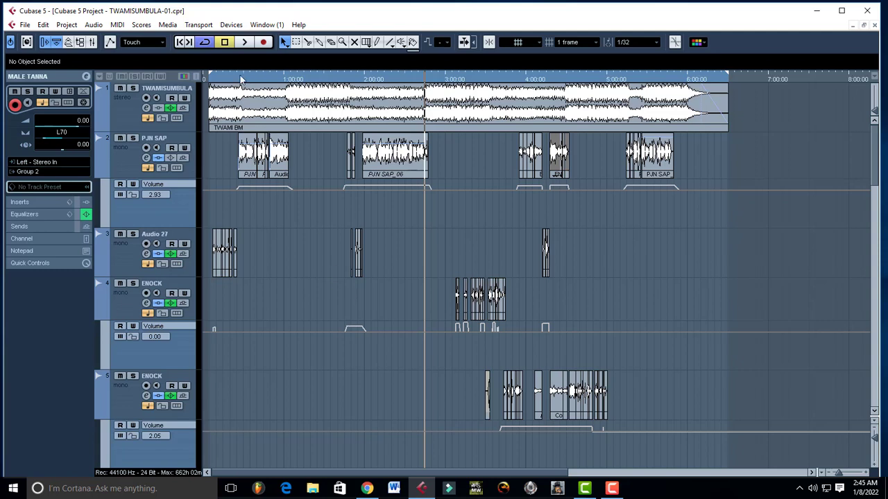
- In the Cubase project, play the mix from the start of the middle Audio 22_01 clip while viewing the tracks, and stop playback
{"action": "scroll", "coordinate": [432, 222], "scroll_direction": "down", "scroll_amount": 5}
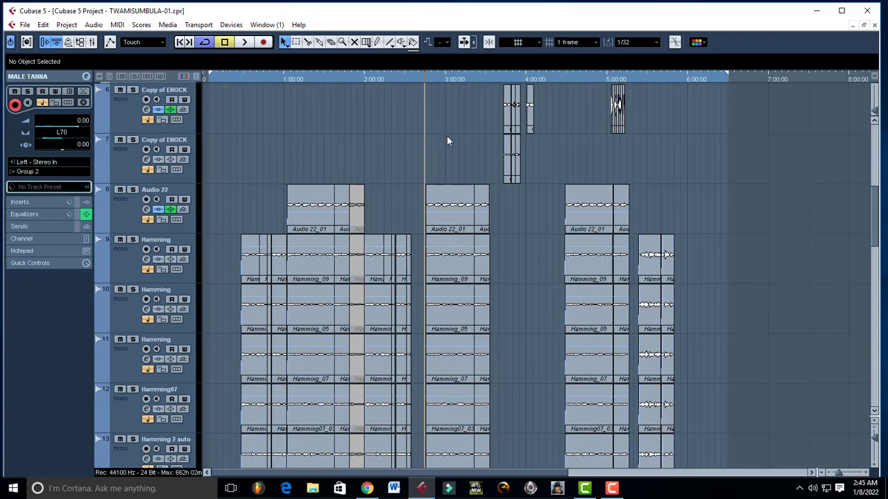
{"action": "left_click", "coordinate": [425, 75]}
{"action": "key", "text": "space"}
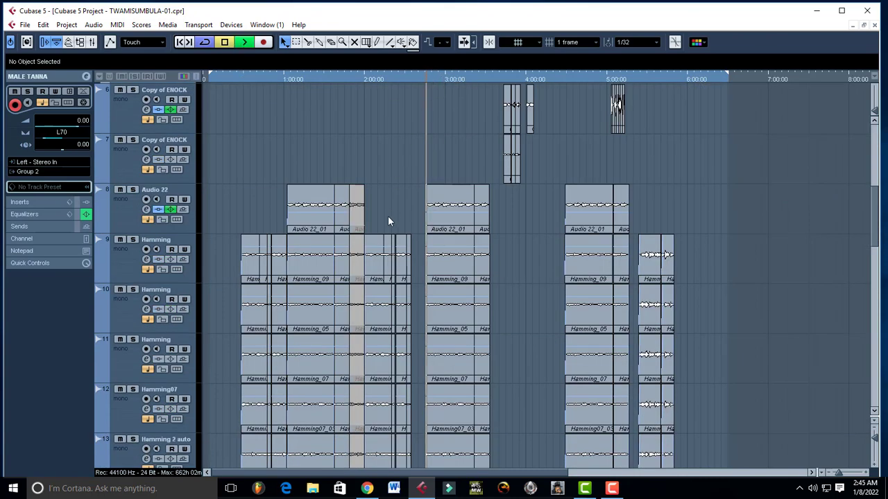
{"action": "scroll", "coordinate": [390, 212], "scroll_direction": "up", "scroll_amount": 5}
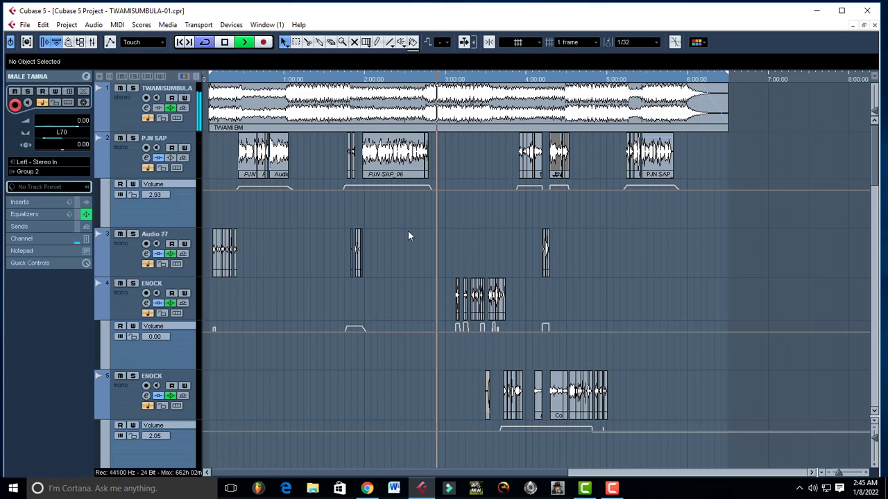
{"action": "scroll", "coordinate": [408, 235], "scroll_direction": "down", "scroll_amount": 5}
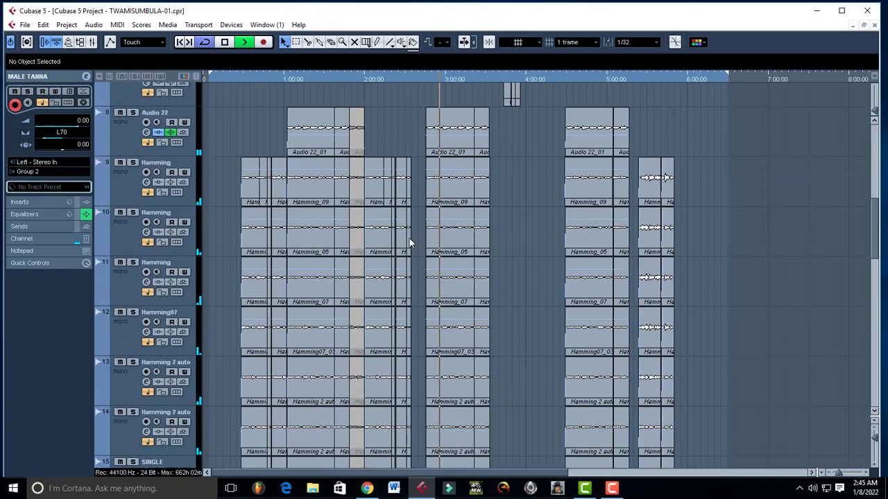
{"action": "key", "text": "space"}
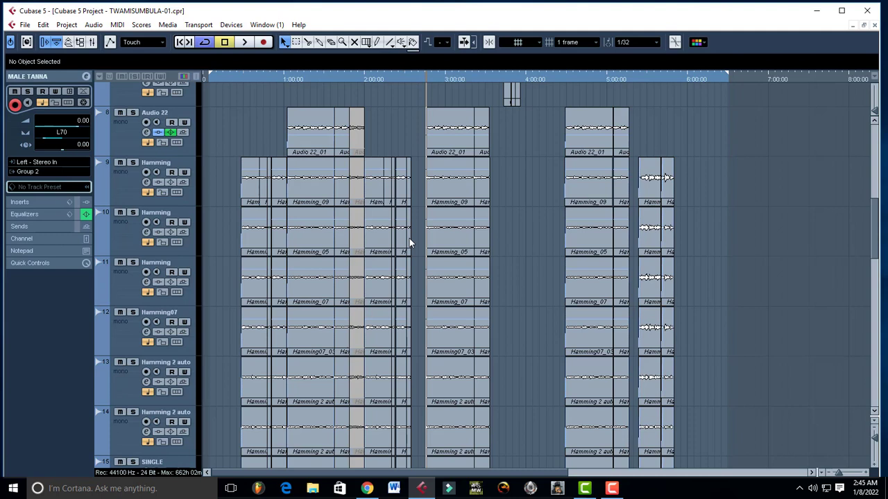
- Examine the TWAMI BM backing track by selecting its event, clear the selection, and return to the hamming vocal tracks
{"action": "scroll", "coordinate": [437, 290], "scroll_direction": "up", "scroll_amount": 5}
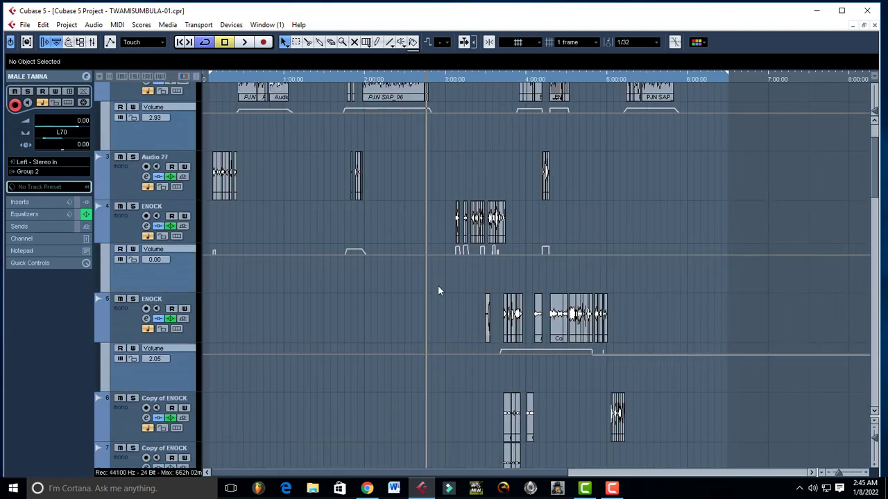
{"action": "scroll", "coordinate": [437, 290], "scroll_direction": "up", "scroll_amount": 2}
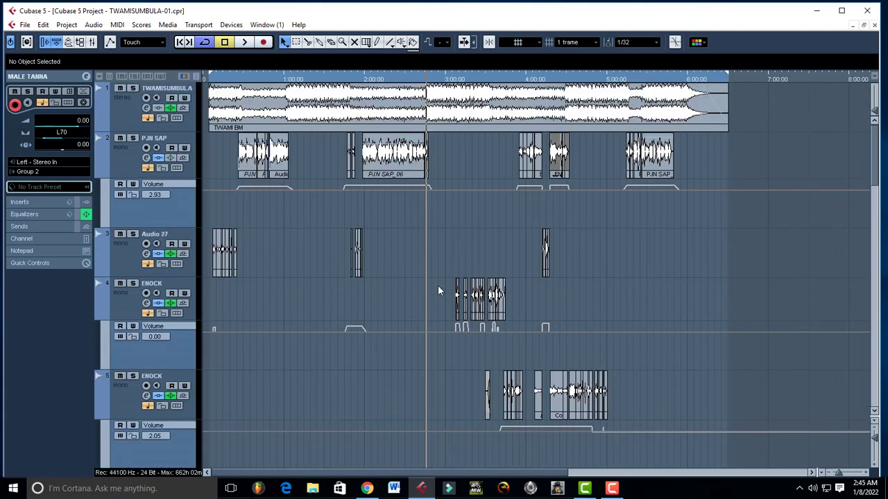
{"action": "left_click", "coordinate": [425, 107]}
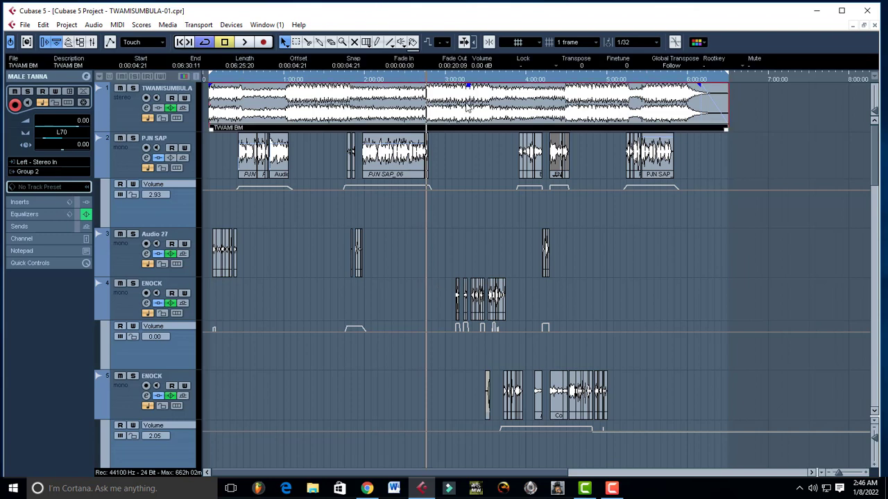
{"action": "left_click", "coordinate": [472, 154]}
{"action": "left_click", "coordinate": [470, 113]}
{"action": "left_click", "coordinate": [427, 243]}
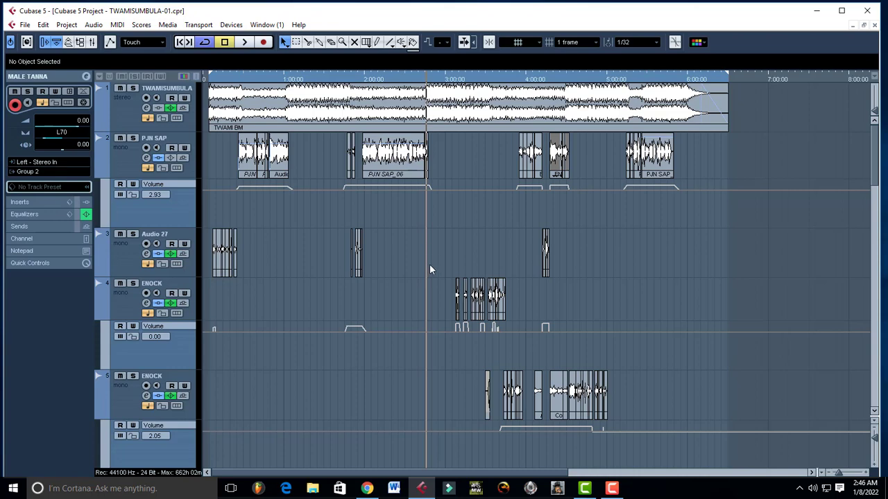
{"action": "scroll", "coordinate": [429, 264], "scroll_direction": "down", "scroll_amount": 5}
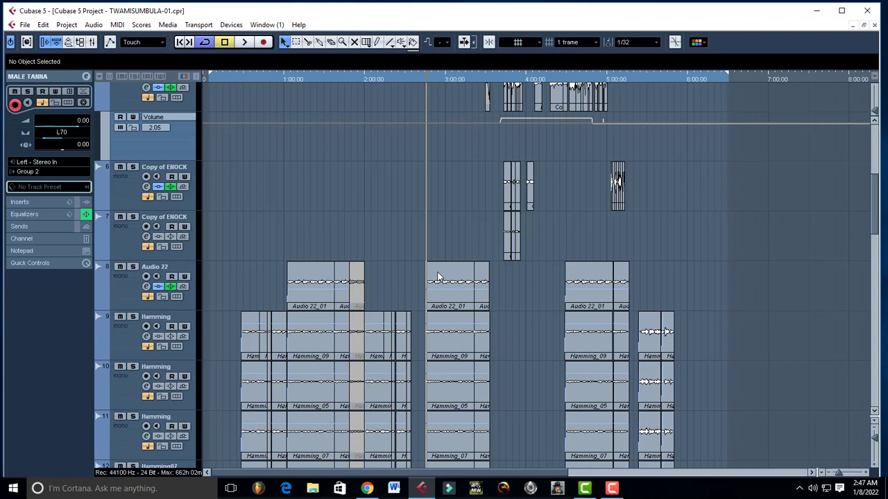
- Open the mixer's Stereo Out channel settings and inspect the MultibandCompressor and stereoexpander inserts, closing each plugin window
{"action": "left_click", "coordinate": [97, 43]}
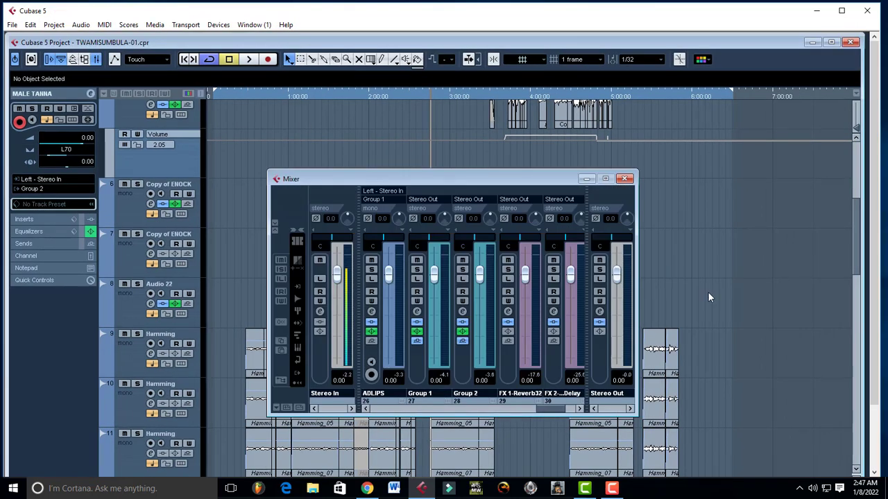
{"action": "left_click", "coordinate": [599, 311]}
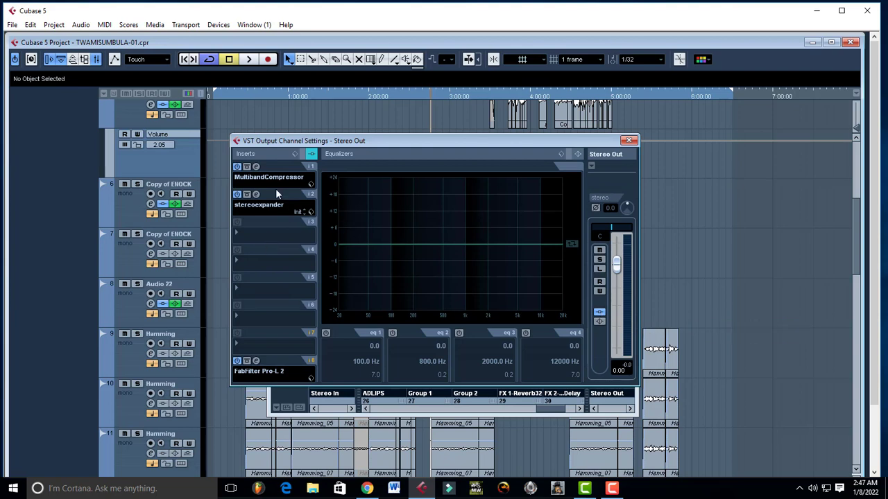
{"action": "left_click", "coordinate": [257, 168]}
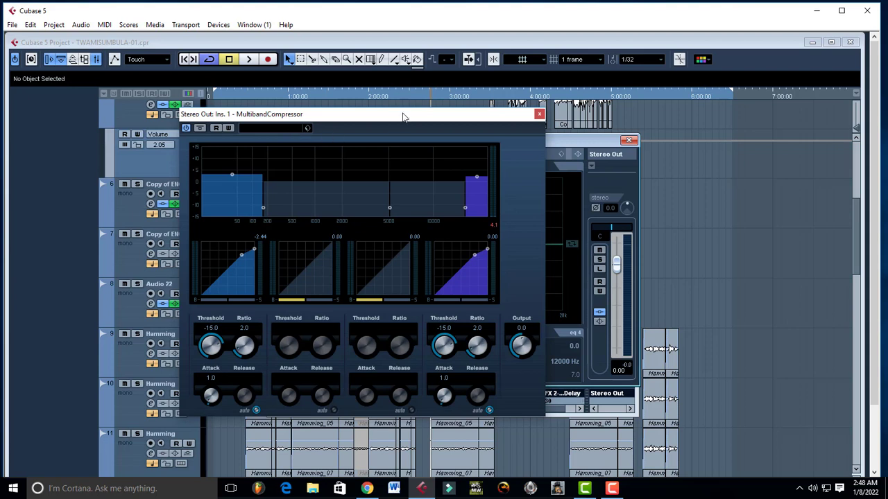
{"action": "left_click", "coordinate": [539, 114]}
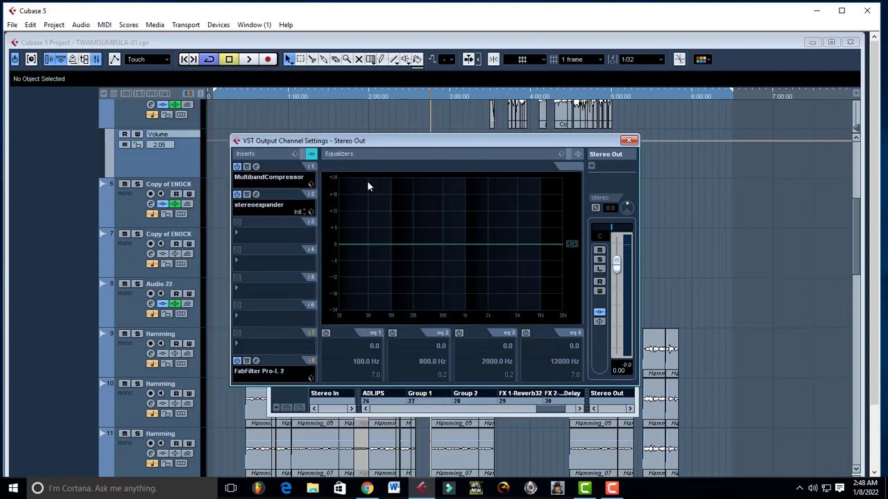
{"action": "left_click", "coordinate": [256, 194]}
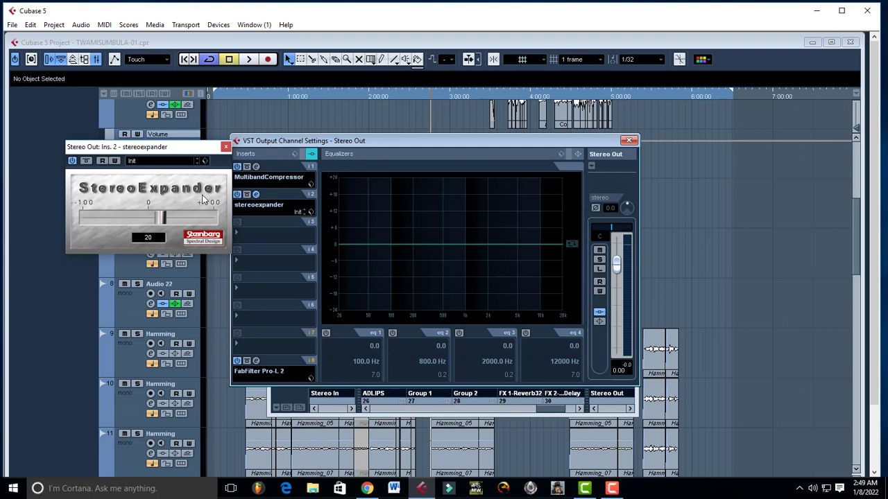
{"action": "left_click", "coordinate": [226, 147]}
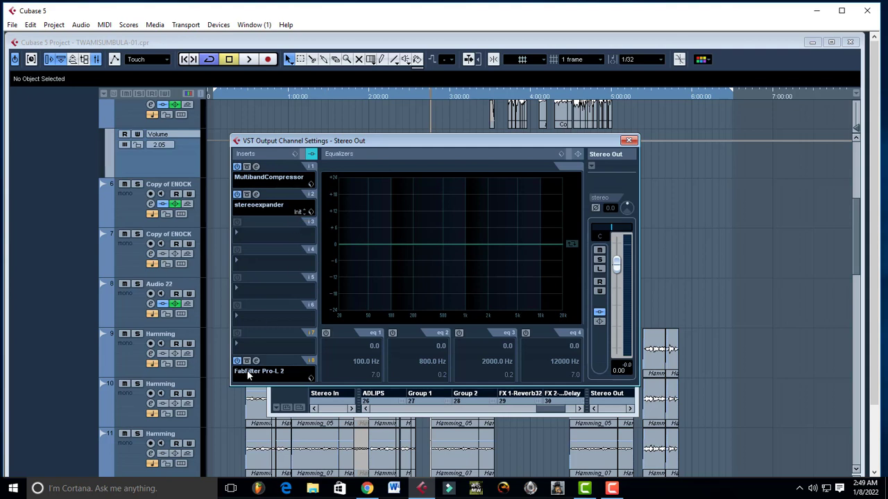
- Inspect the FabFilter Pro-L 2 limiter on Stereo Out during a short playback, review its gain, attack and release, and close it
{"action": "left_click", "coordinate": [256, 360]}
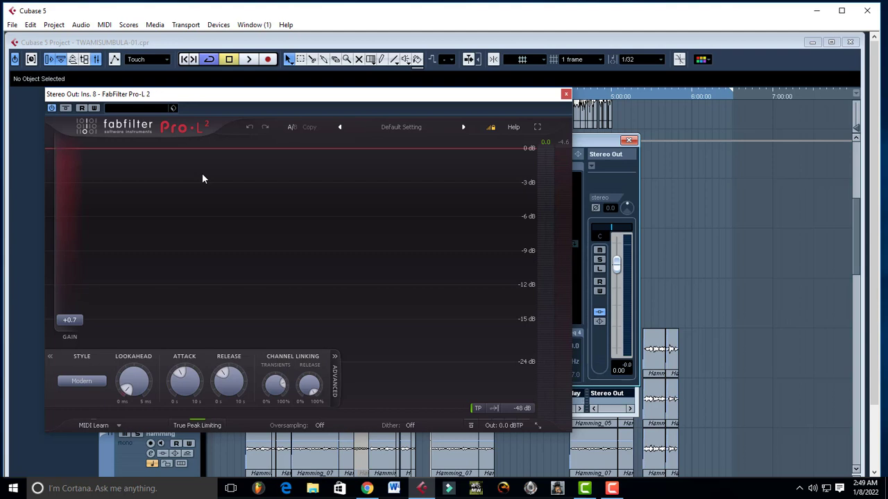
{"action": "mouse_move", "coordinate": [69, 323]}
{"action": "key", "text": "space"}
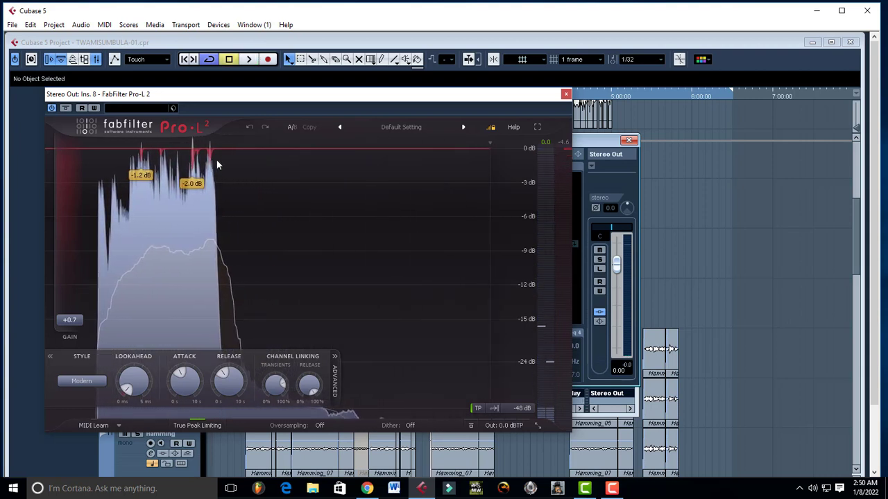
{"action": "key", "text": "space"}
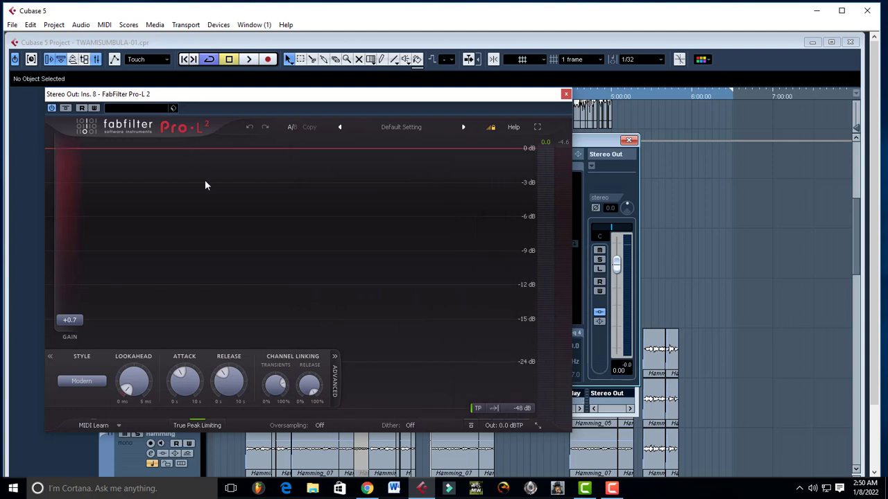
{"action": "mouse_move", "coordinate": [182, 378]}
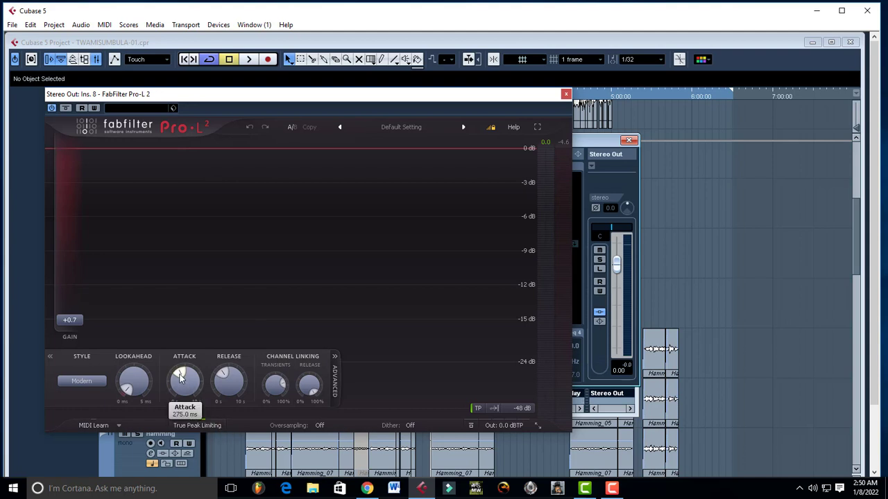
{"action": "mouse_move", "coordinate": [224, 377]}
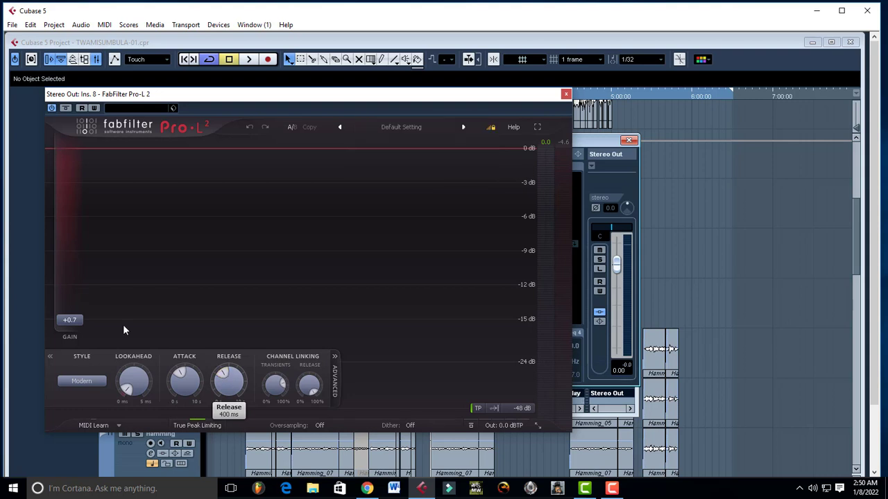
{"action": "mouse_move", "coordinate": [76, 339]}
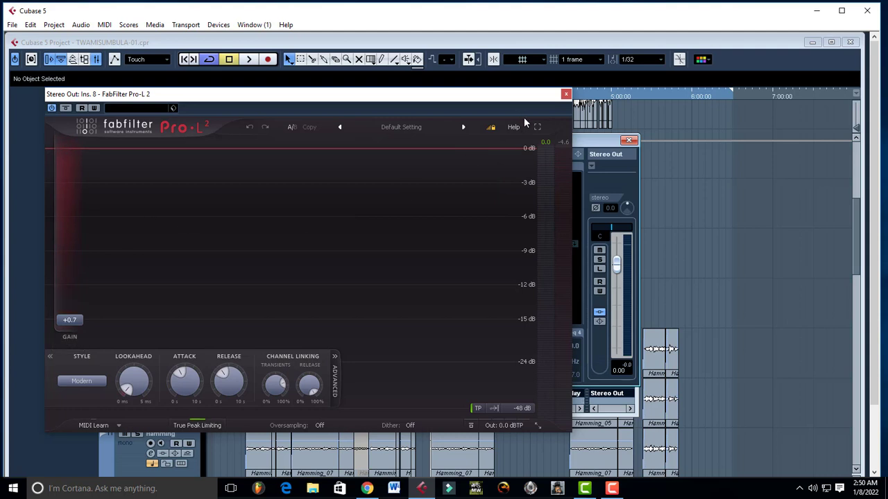
{"action": "left_click", "coordinate": [566, 94]}
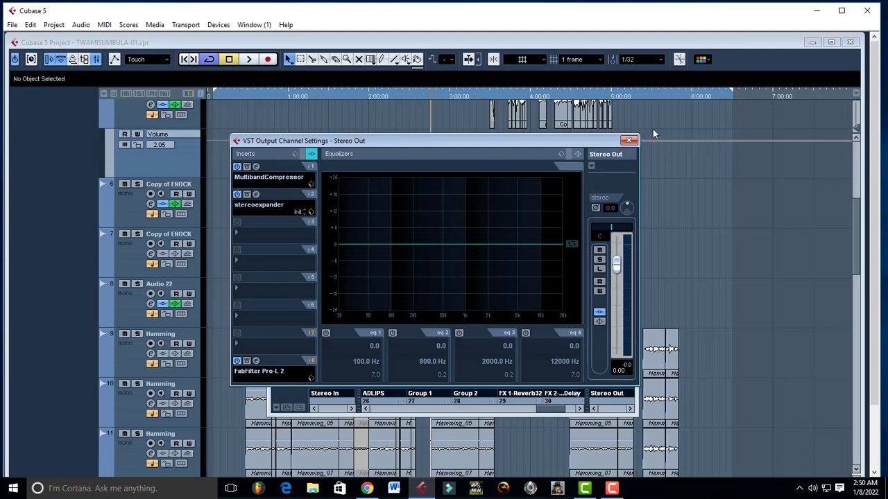
- Close the Stereo Out channel settings and the mixer, and start playback of the project
{"action": "left_click", "coordinate": [627, 141]}
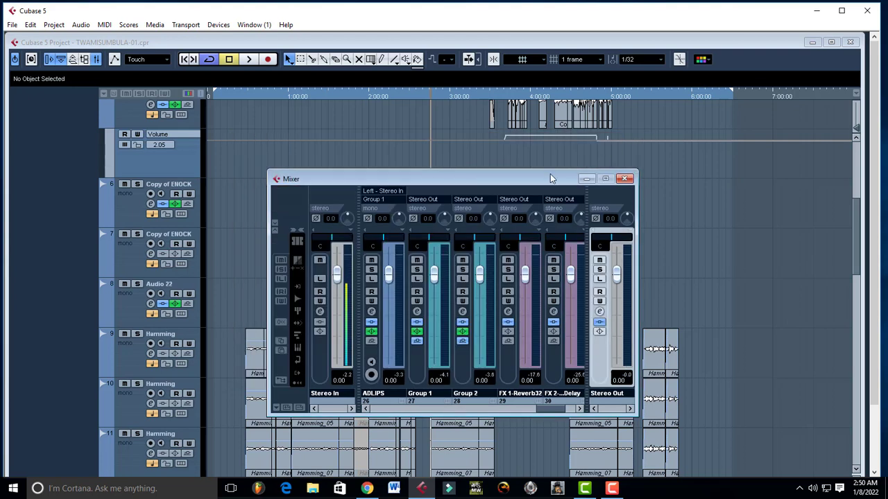
{"action": "left_click", "coordinate": [625, 179]}
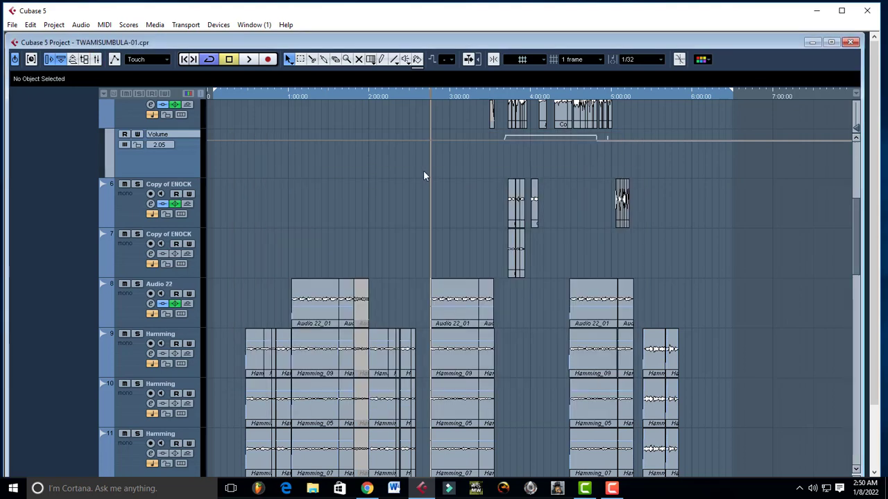
{"action": "key", "text": "space"}
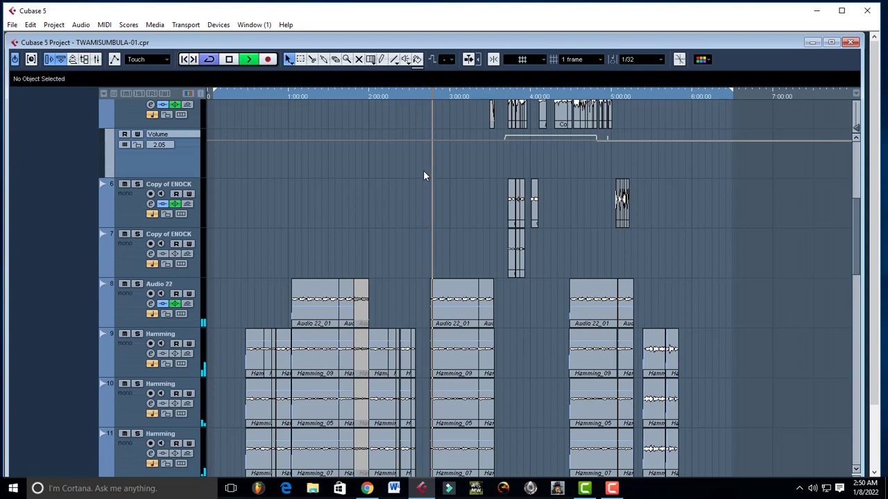